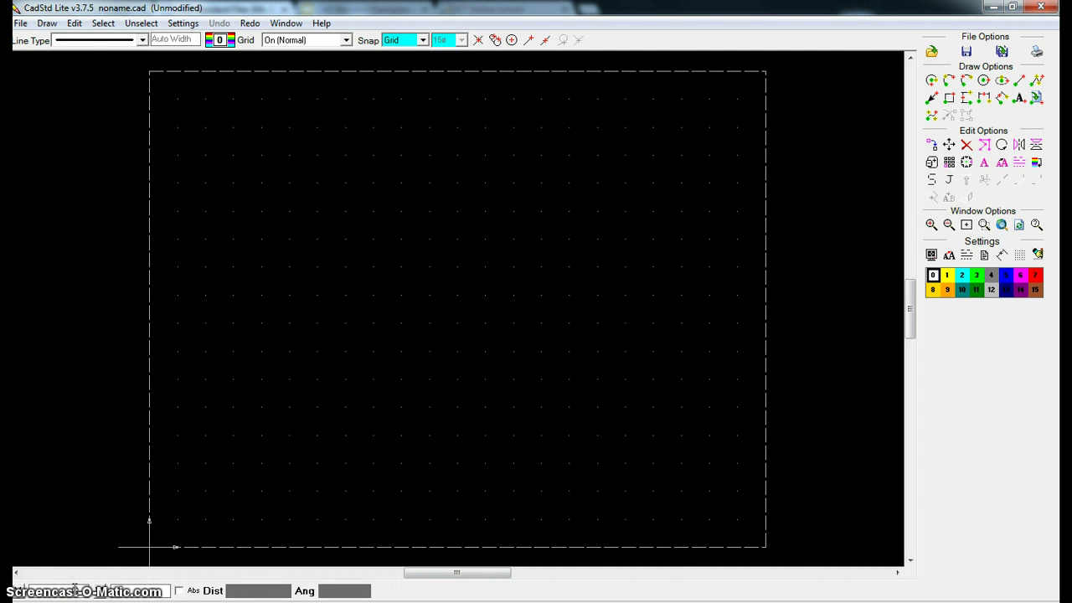
Step: Enable absolute coordinate entry for the start point and draw a closed 3-unit square of lines, two grid spaces right of and above the origin
{"action": "left_click", "coordinate": [147, 589]}
{"action": "left_click", "coordinate": [262, 266]}
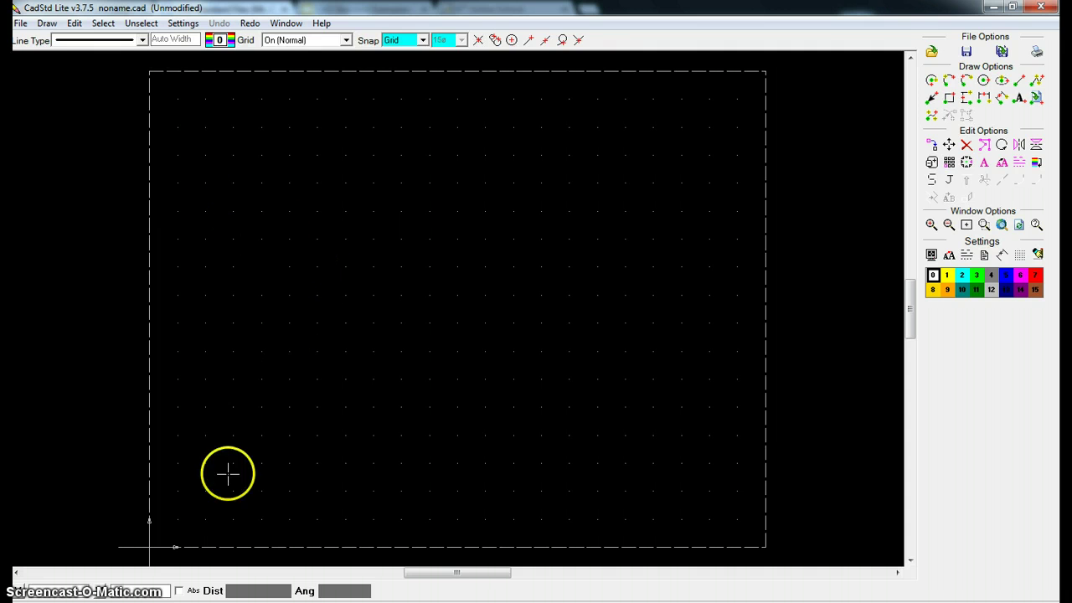
{"action": "left_click", "coordinate": [178, 590]}
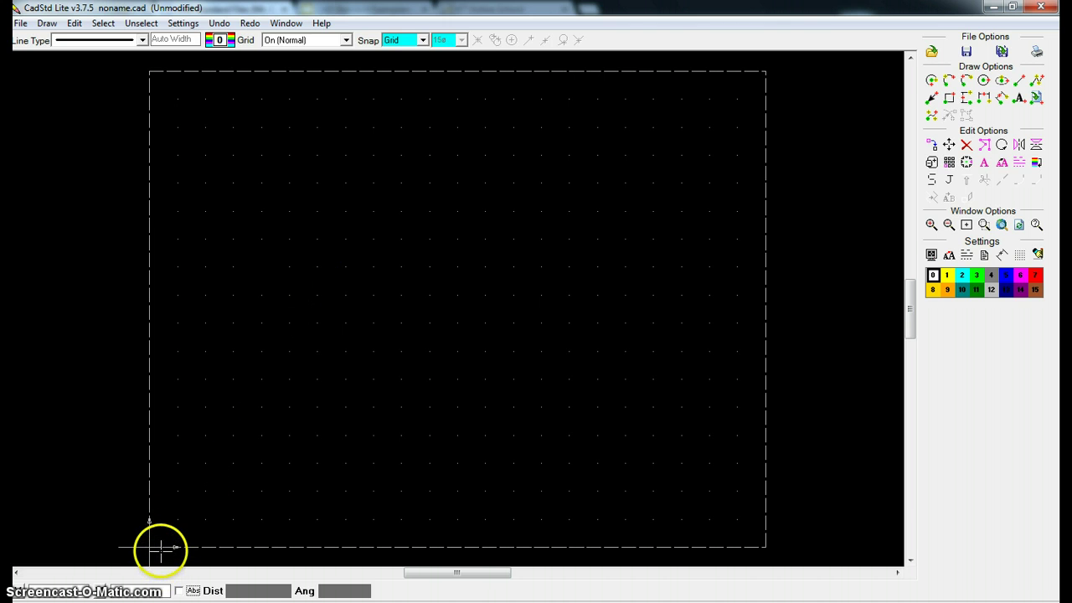
{"action": "left_click", "coordinate": [179, 591]}
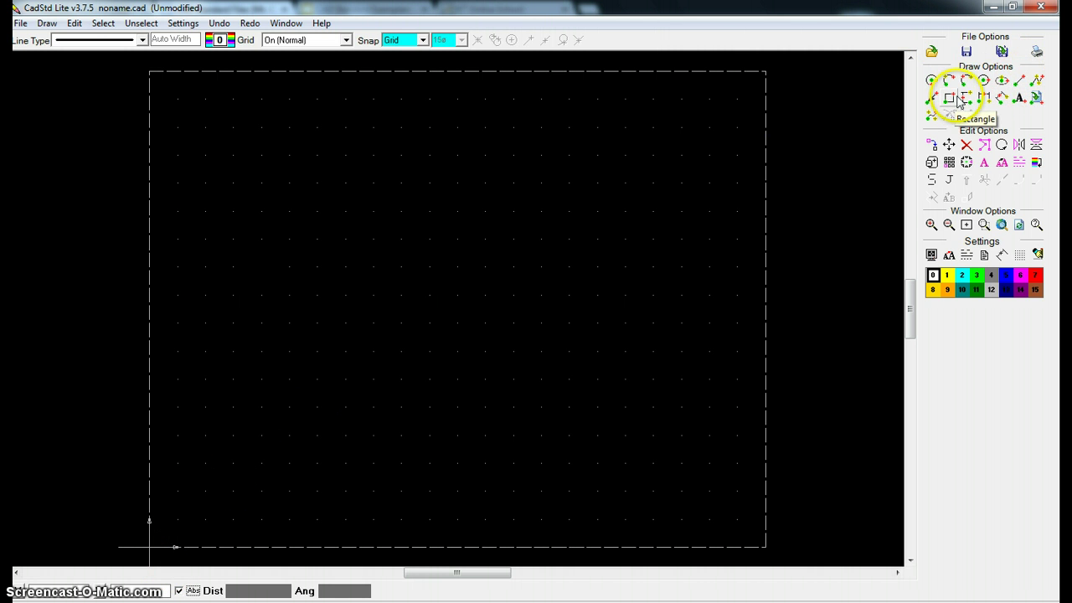
{"action": "left_click", "coordinate": [1019, 80]}
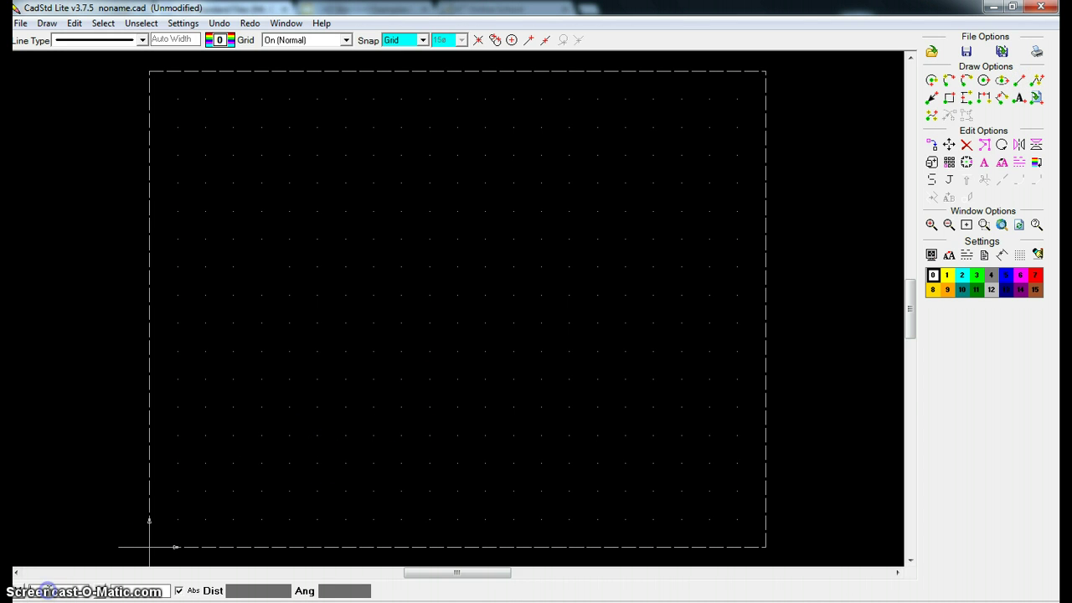
{"action": "left_click", "coordinate": [130, 590]}
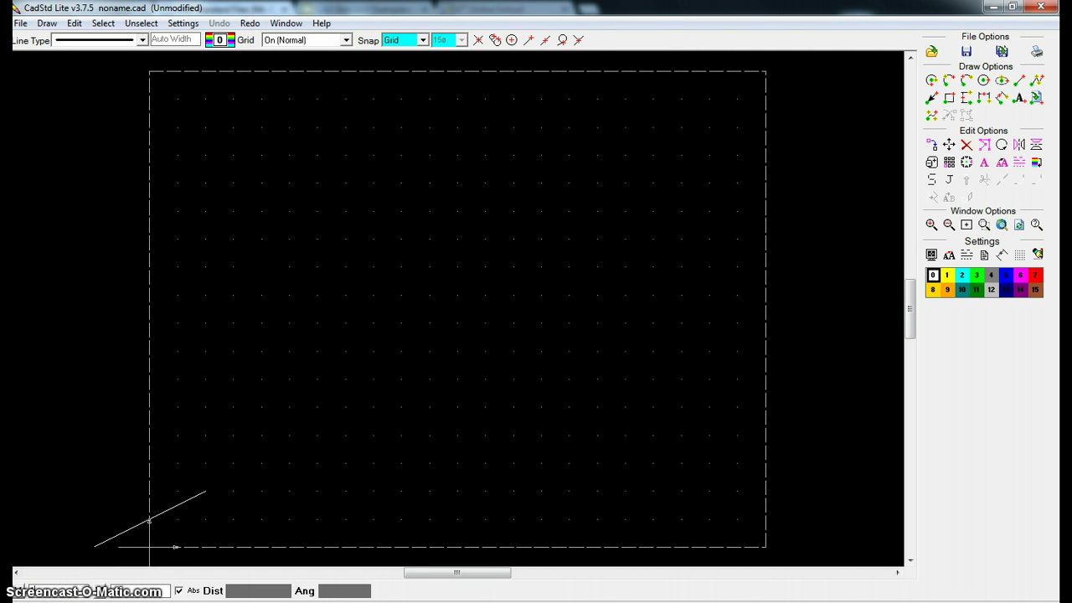
{"action": "left_click", "coordinate": [126, 589]}
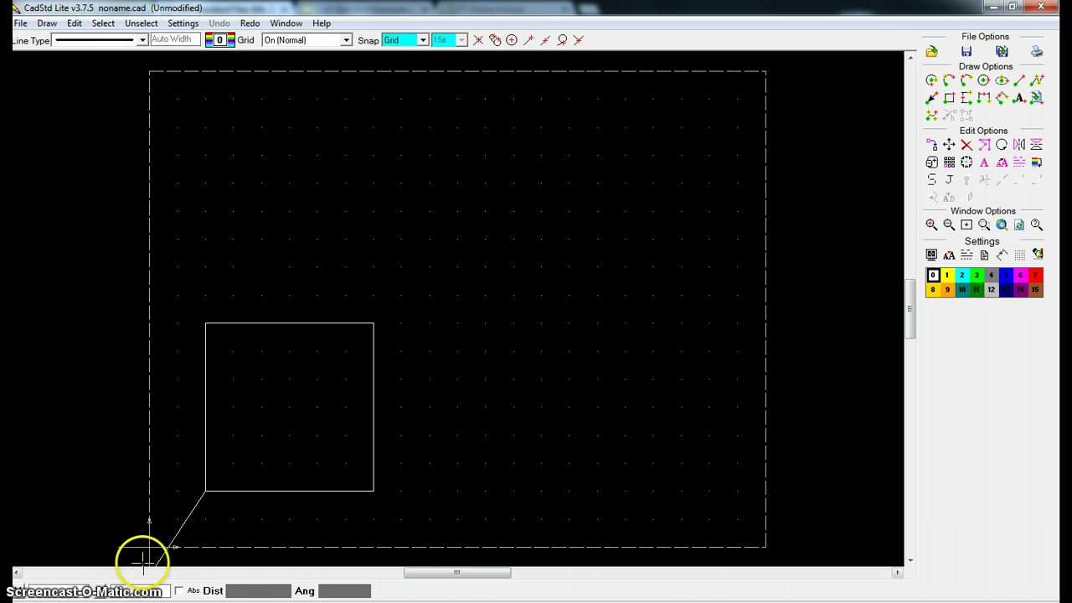
{"action": "left_click", "coordinate": [517, 226]}
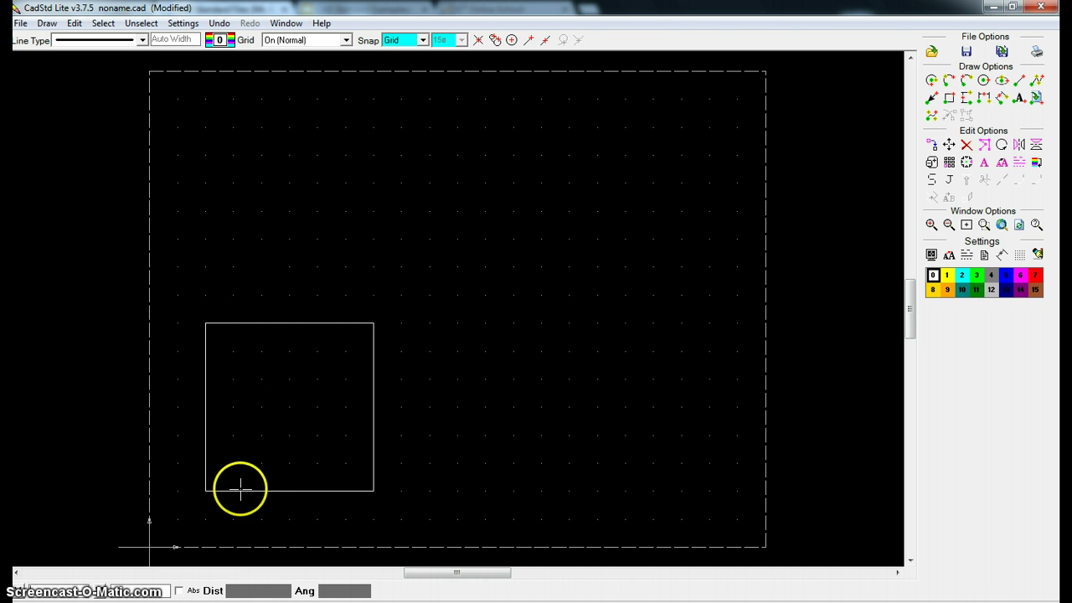
Step: Draw a symmetrical four-segment gambrel roof outline about 2 units high, spanning the square's two upper corners
{"action": "left_click", "coordinate": [205, 322]}
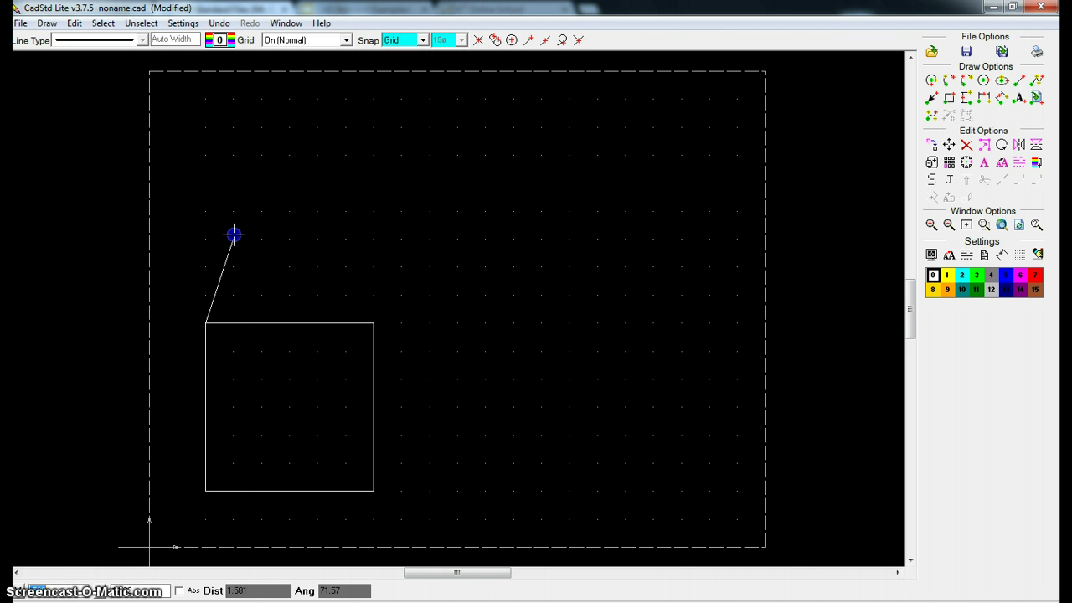
{"action": "left_click", "coordinate": [253, 226]}
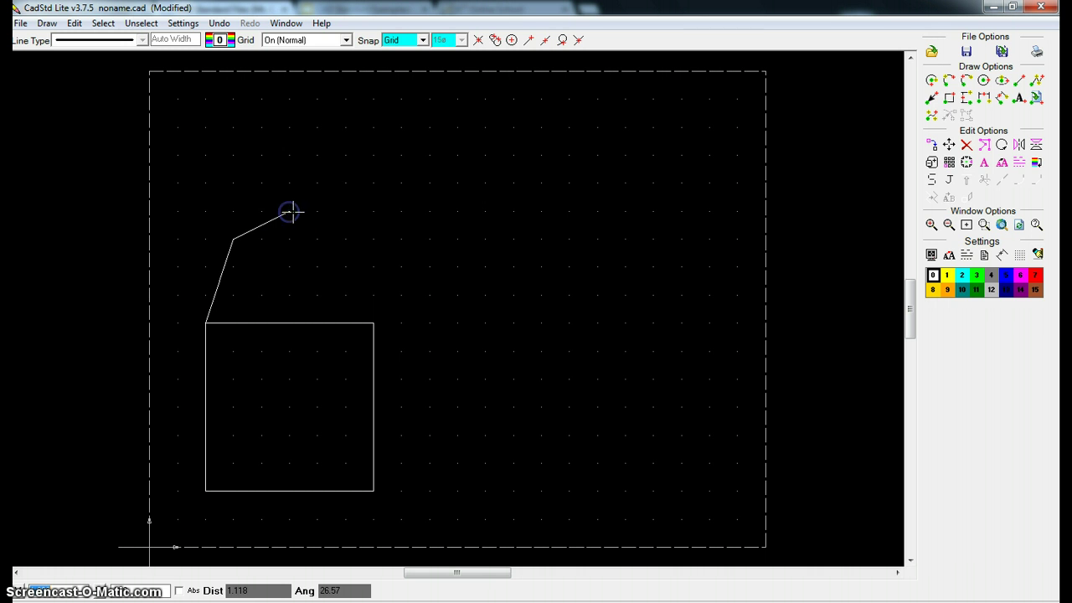
{"action": "left_click", "coordinate": [344, 235]}
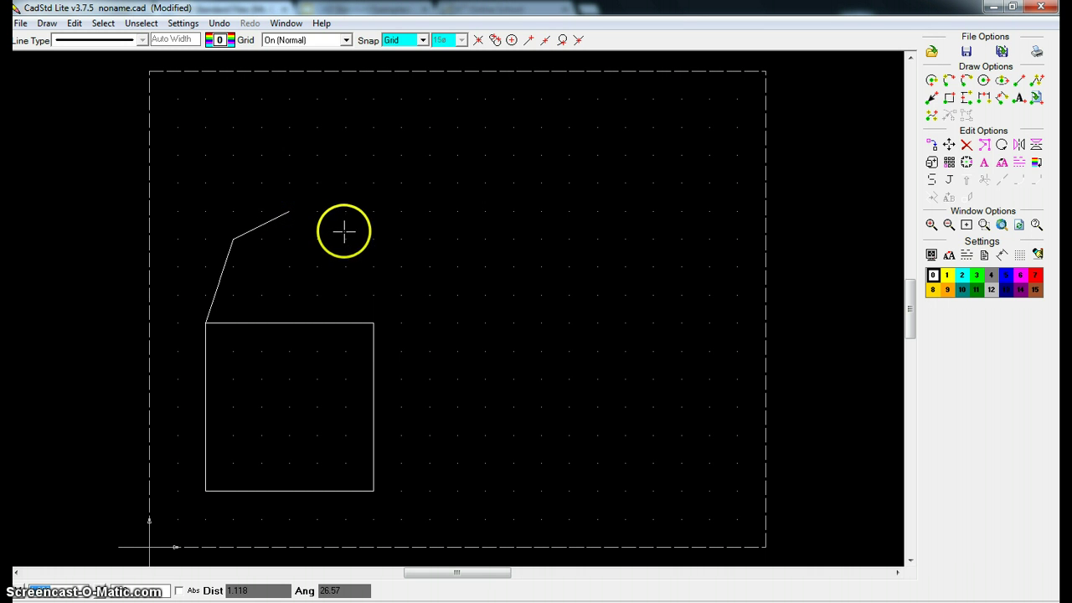
{"action": "left_click", "coordinate": [373, 323]}
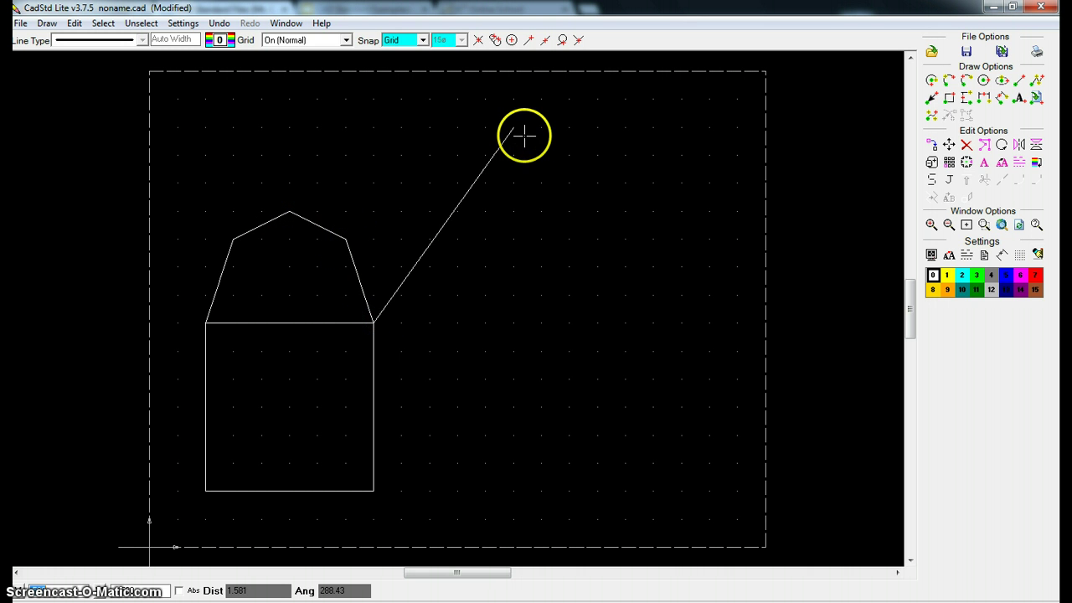
{"action": "right_click", "coordinate": [493, 170]}
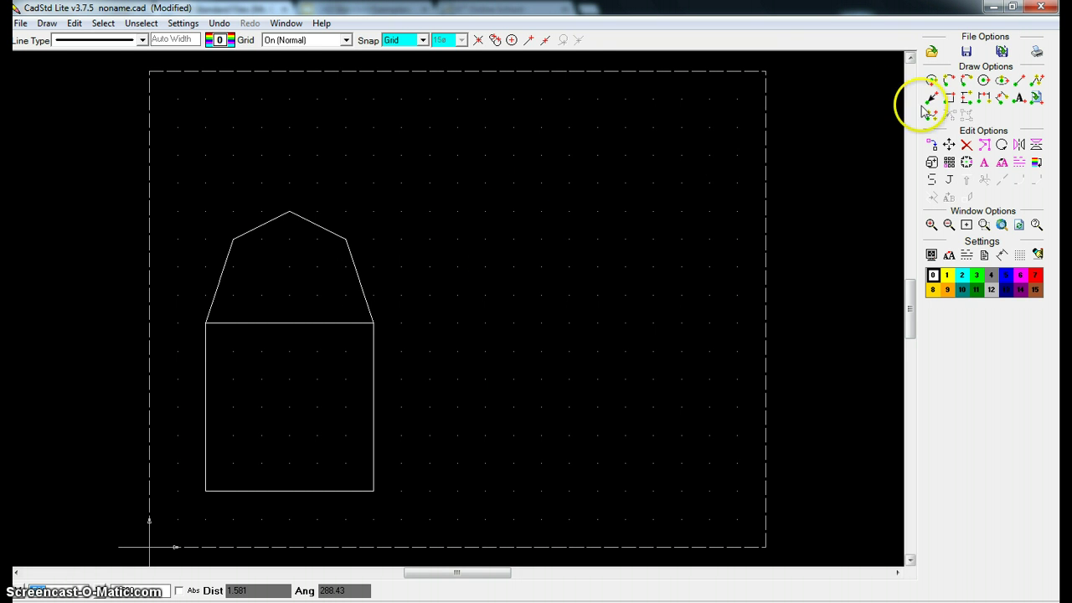
Step: Draw a rectangle about 2 by 1.5 units against the square's right side, flush with its bottom edge
{"action": "left_click", "coordinate": [951, 99]}
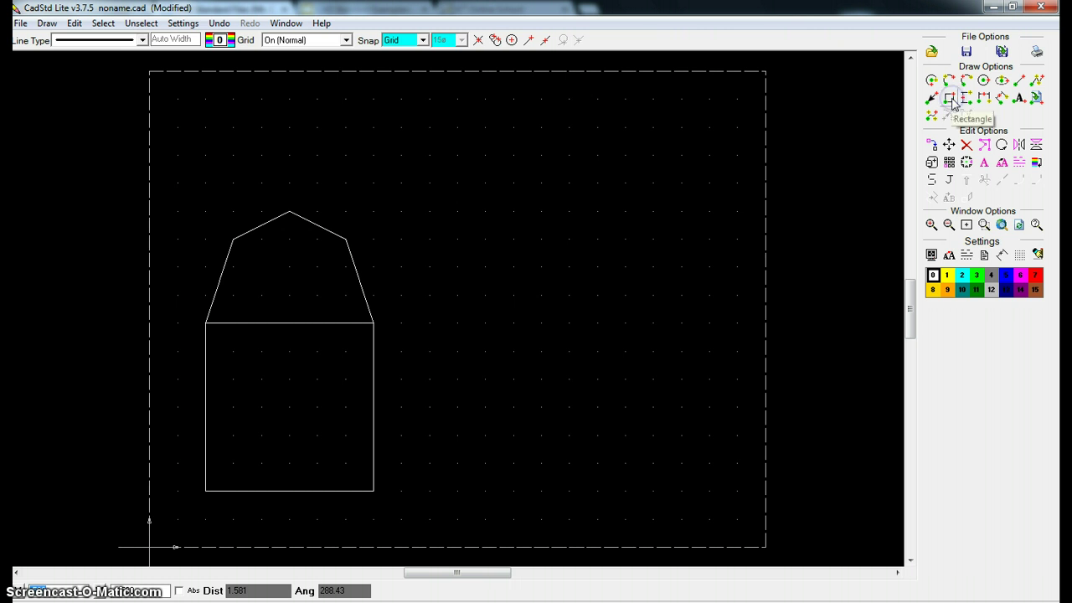
{"action": "left_click", "coordinate": [374, 406]}
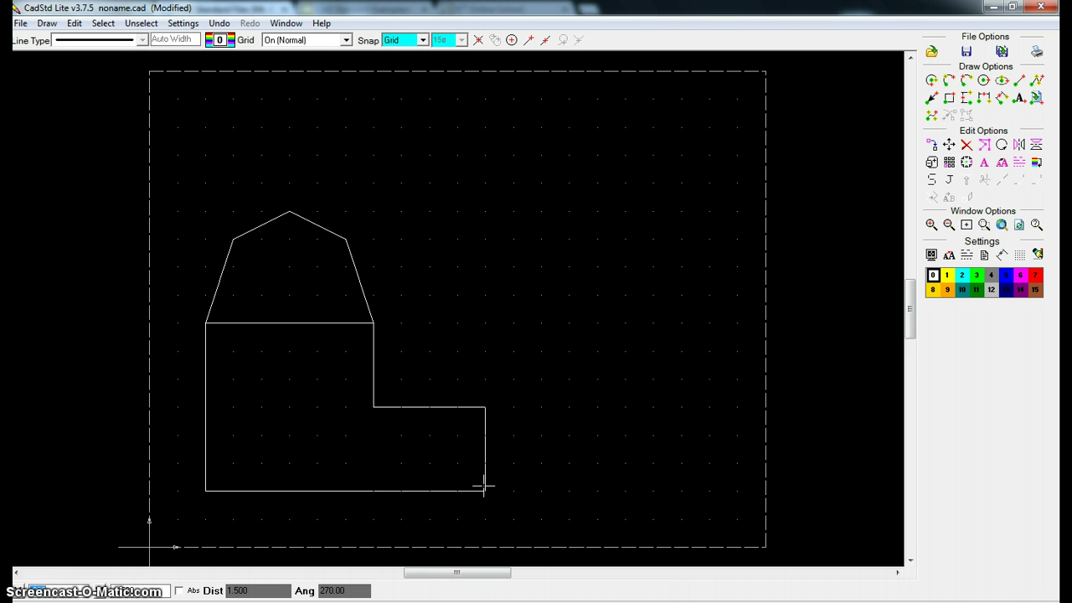
{"action": "left_click", "coordinate": [576, 251]}
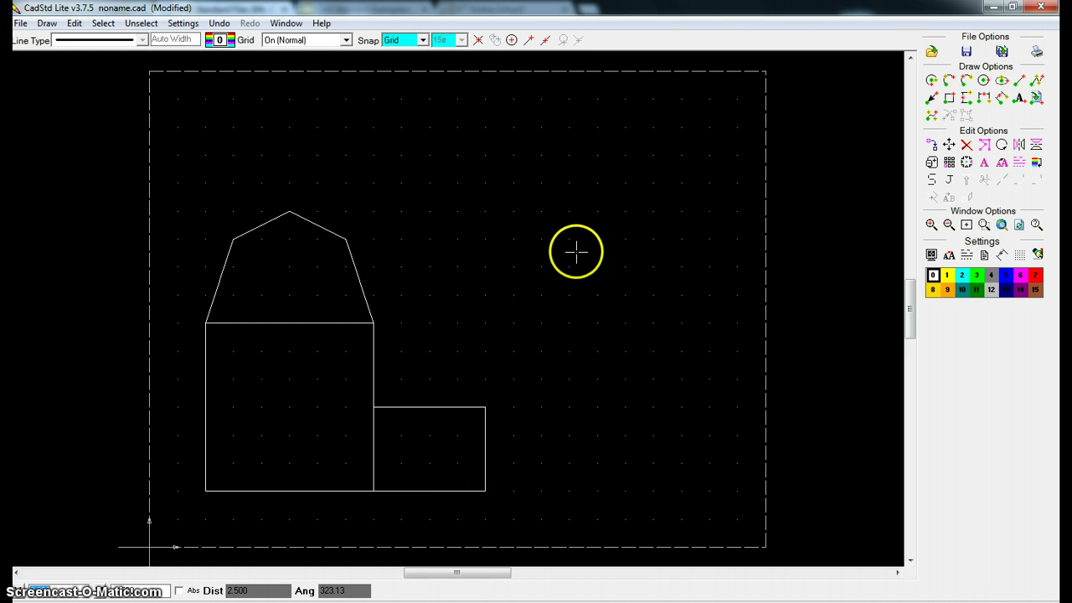
Step: Draw a diagonal line from the square's upper-right corner to the roof's left knee point
{"action": "left_click", "coordinate": [1020, 79]}
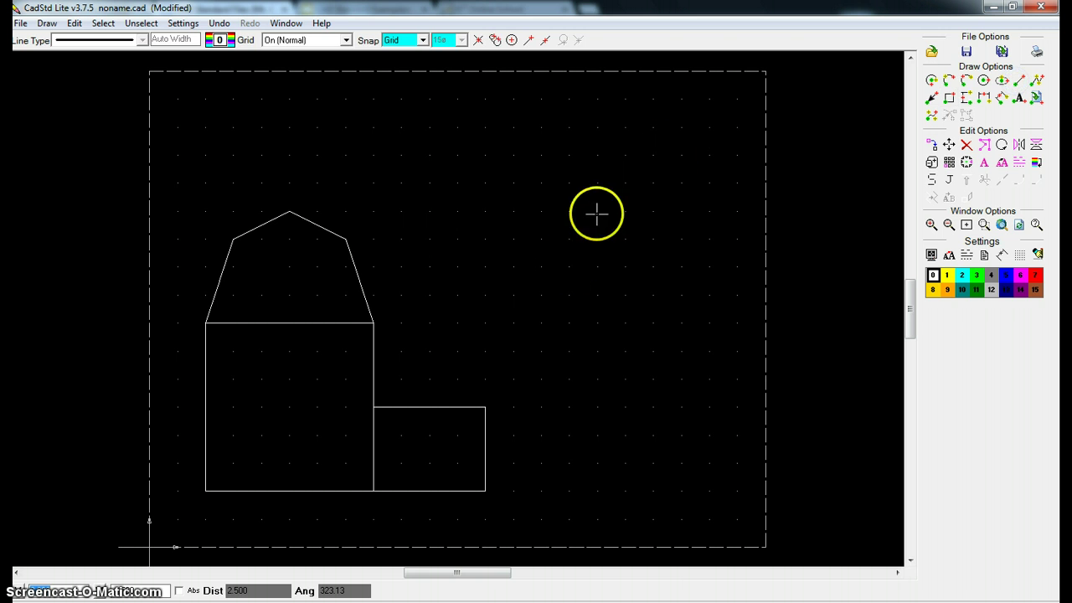
{"action": "left_click", "coordinate": [373, 322]}
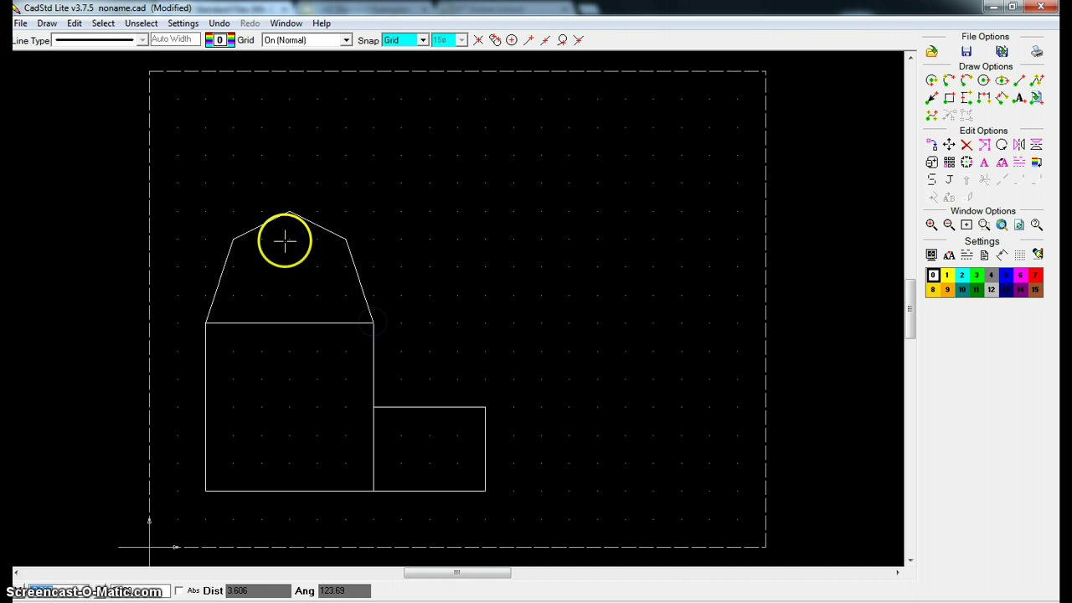
{"action": "left_click", "coordinate": [234, 241]}
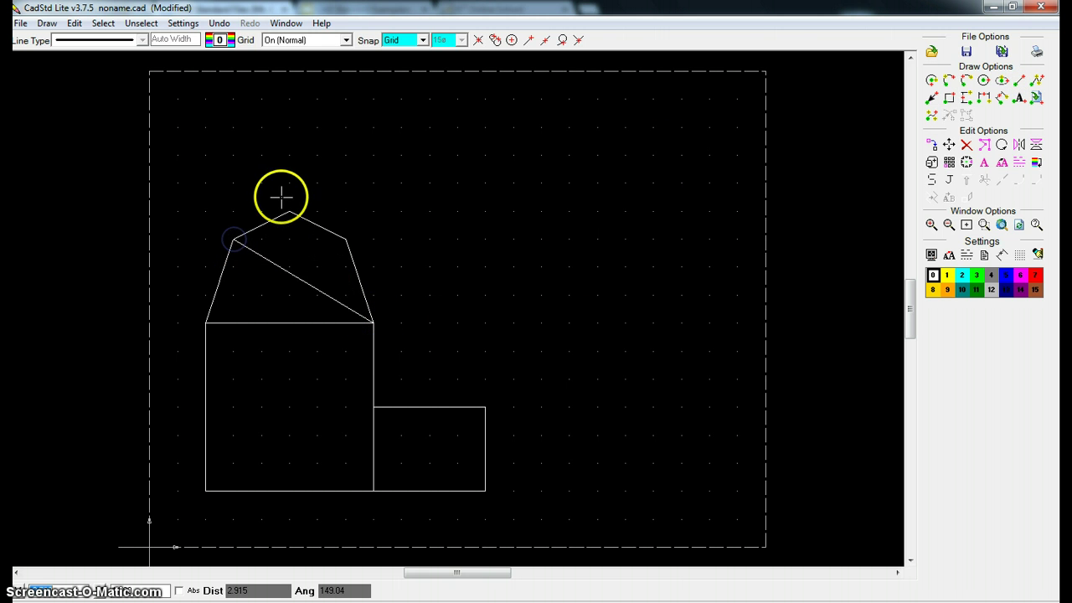
{"action": "left_click", "coordinate": [206, 322]}
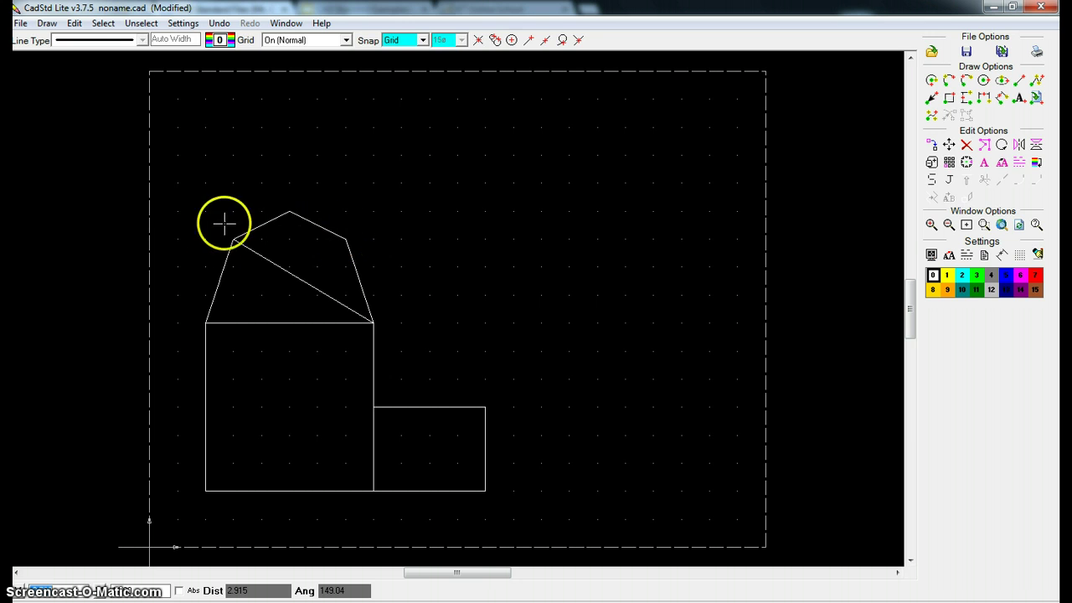
{"action": "left_click", "coordinate": [494, 39]}
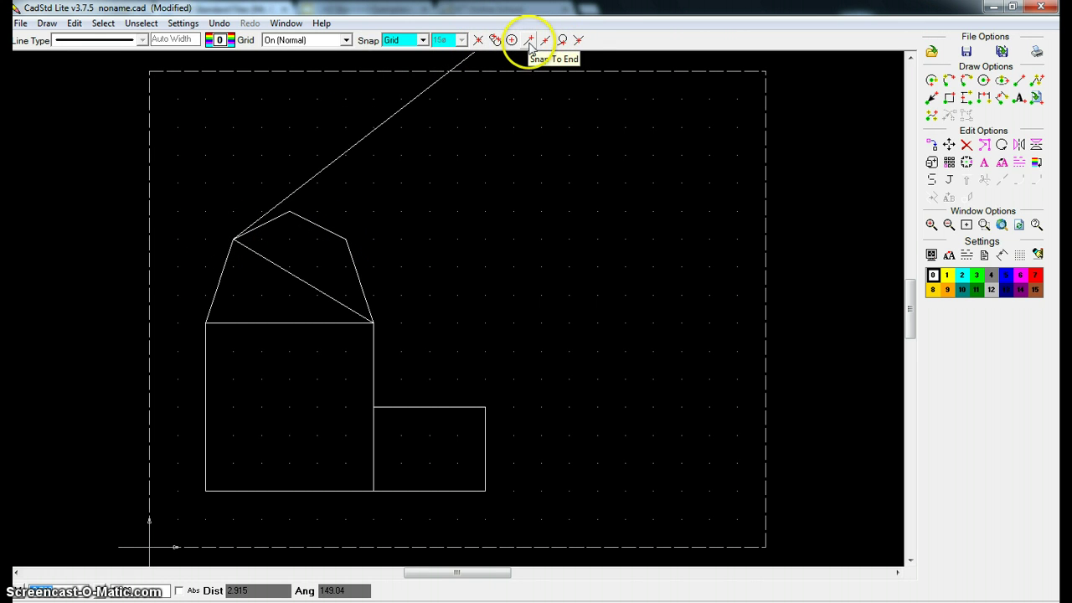
{"action": "right_click", "coordinate": [551, 148]}
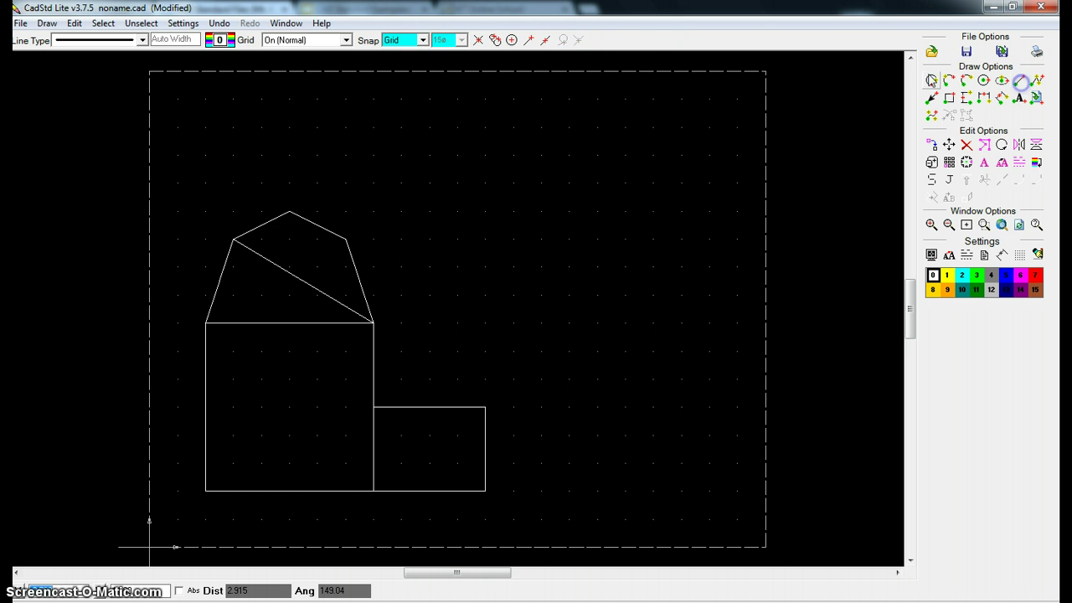
Step: Draw the opposite diagonal from the roof's right knee to the square's upper-left corner, using Snap To End for both endpoints
{"action": "left_click", "coordinate": [530, 42]}
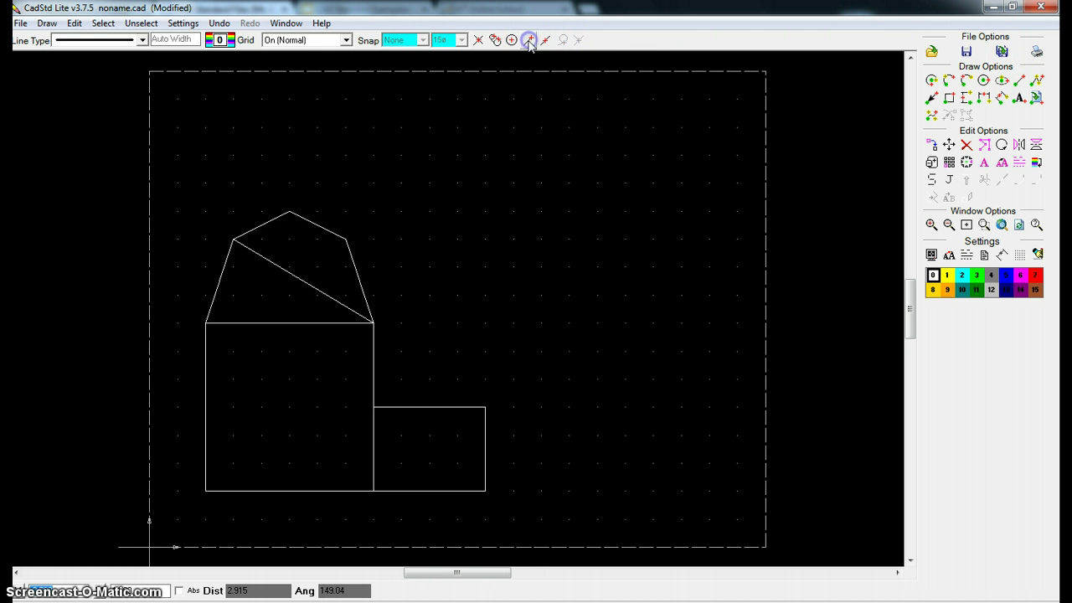
{"action": "left_click", "coordinate": [351, 249]}
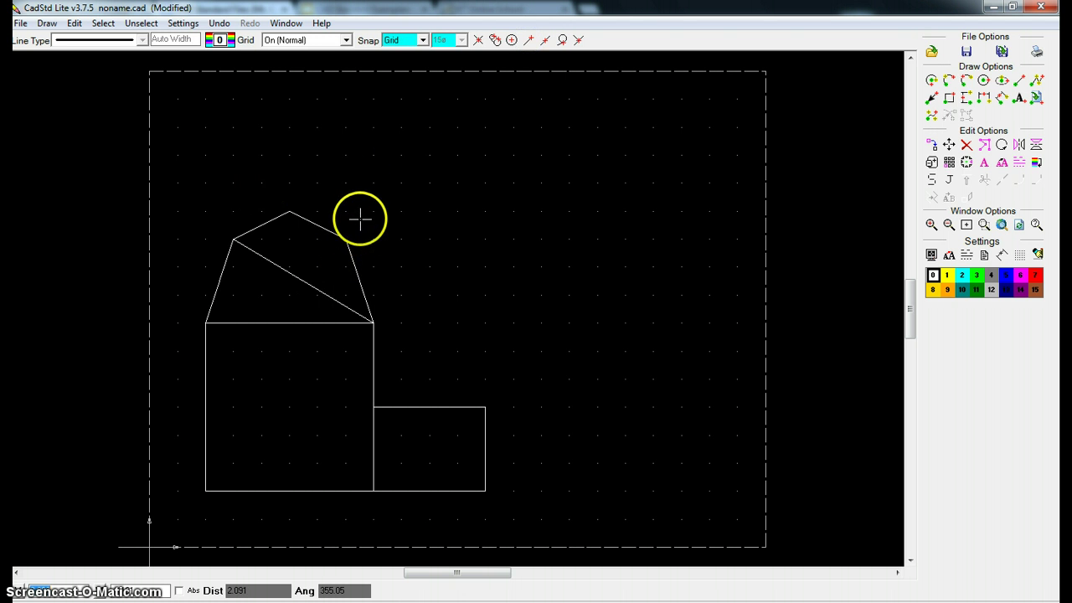
{"action": "left_click", "coordinate": [529, 40]}
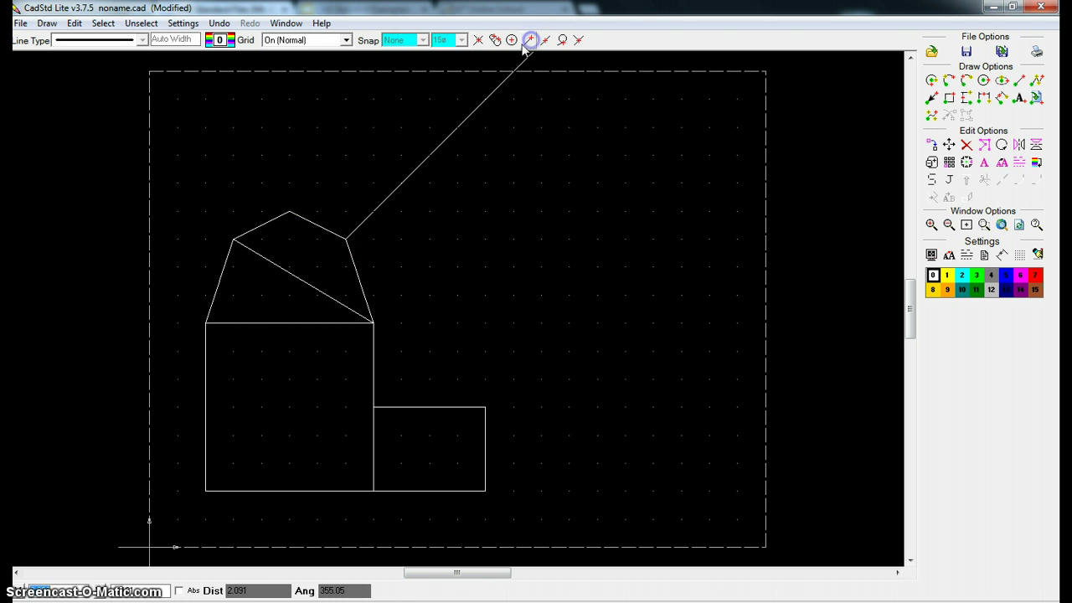
{"action": "left_click", "coordinate": [222, 323]}
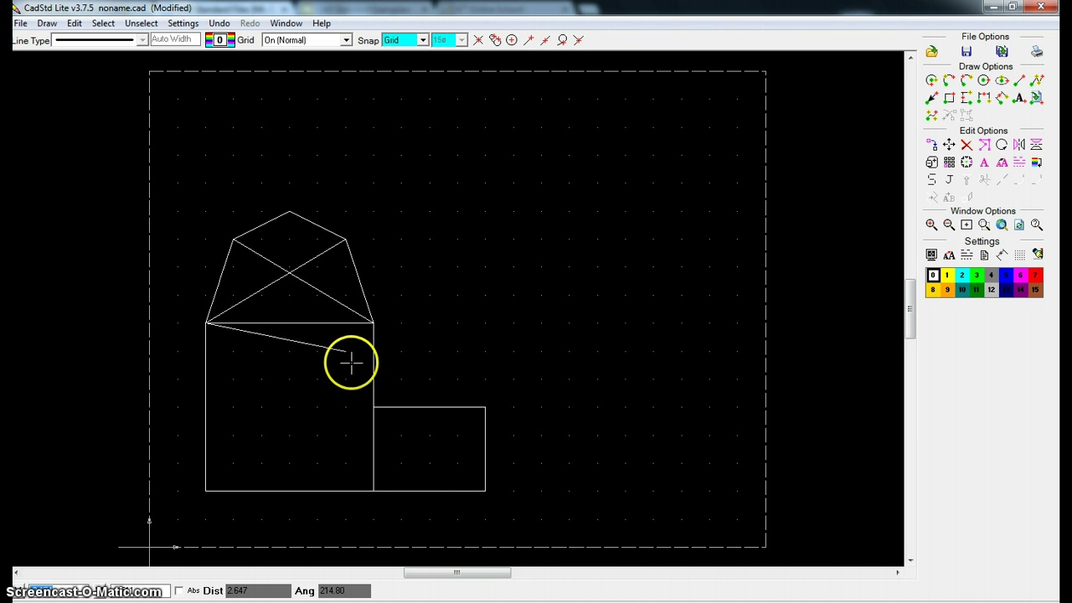
{"action": "right_click", "coordinate": [507, 126]}
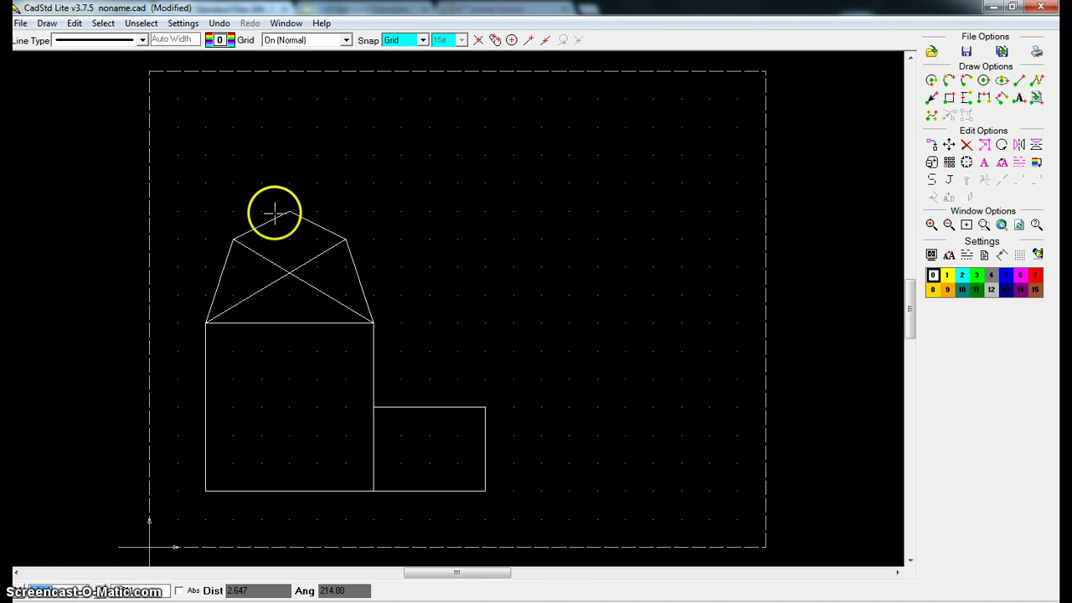
Step: Draw a vertical line from the crossing of the two roof diagonals to the roof peak, snapping both ends to intersections
{"action": "left_click", "coordinate": [479, 42]}
{"action": "left_click", "coordinate": [306, 262]}
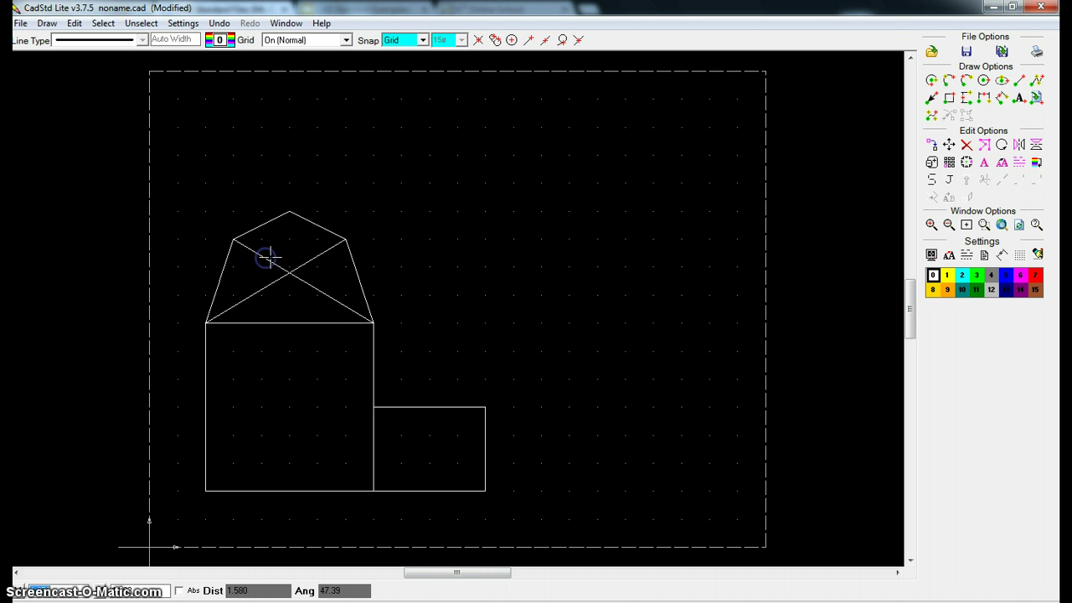
{"action": "left_click", "coordinate": [292, 230]}
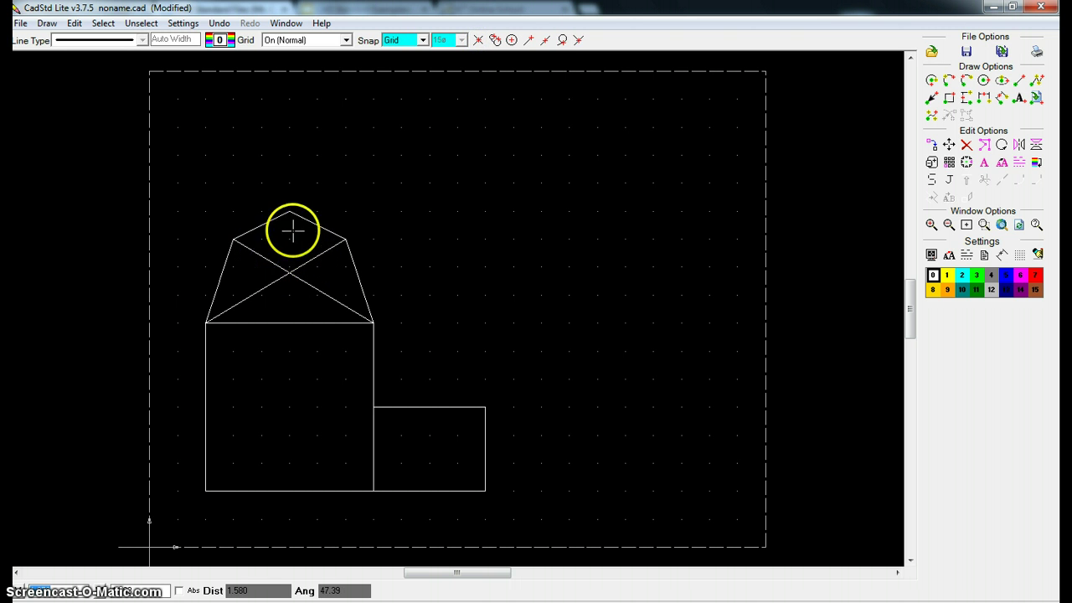
{"action": "left_click", "coordinate": [481, 41]}
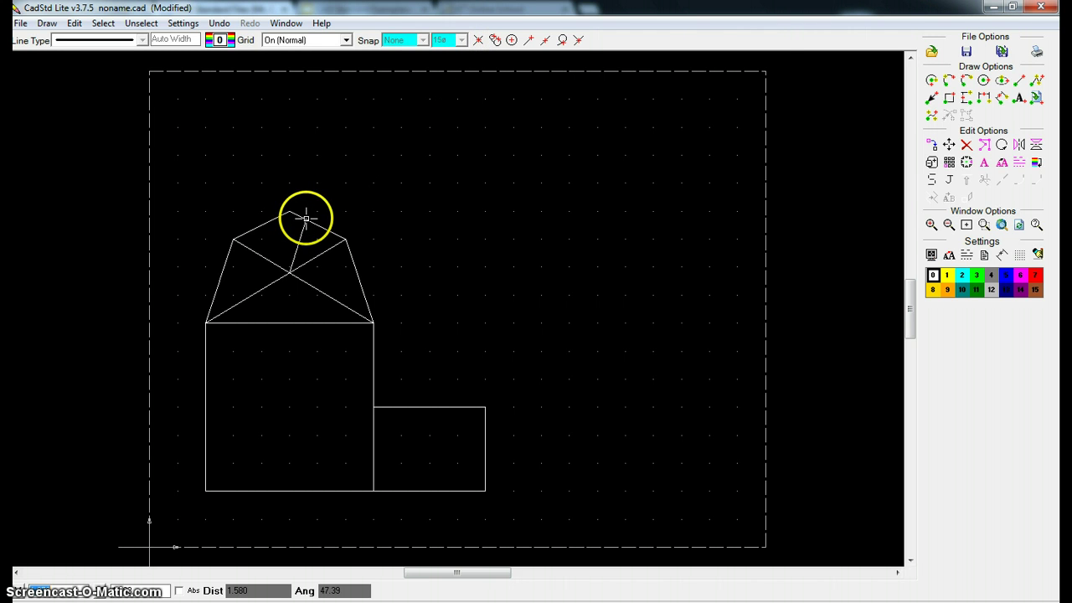
{"action": "left_click", "coordinate": [284, 195]}
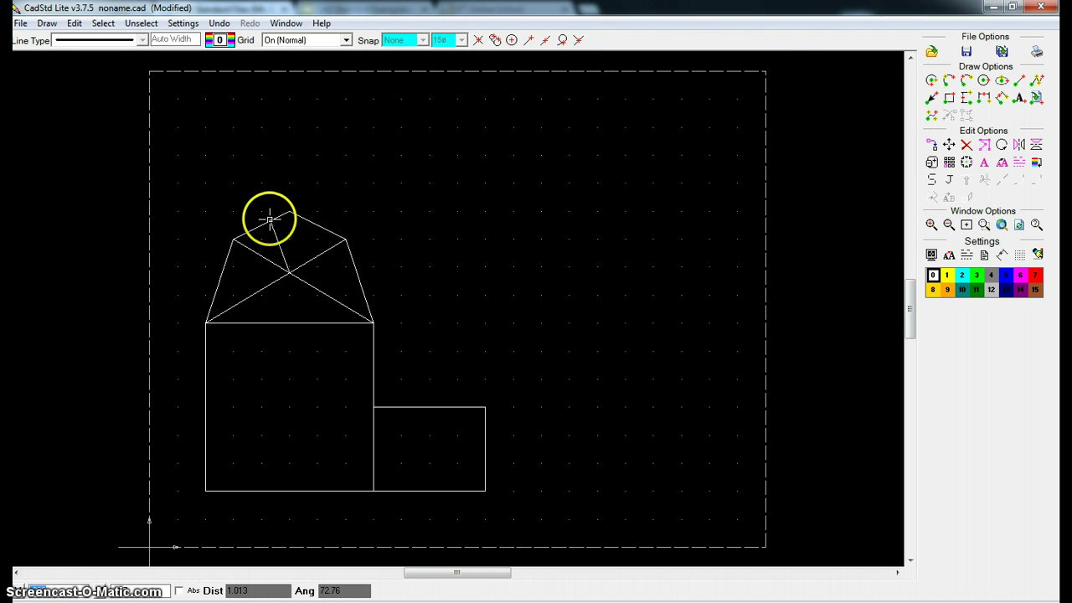
{"action": "right_click", "coordinate": [396, 164]}
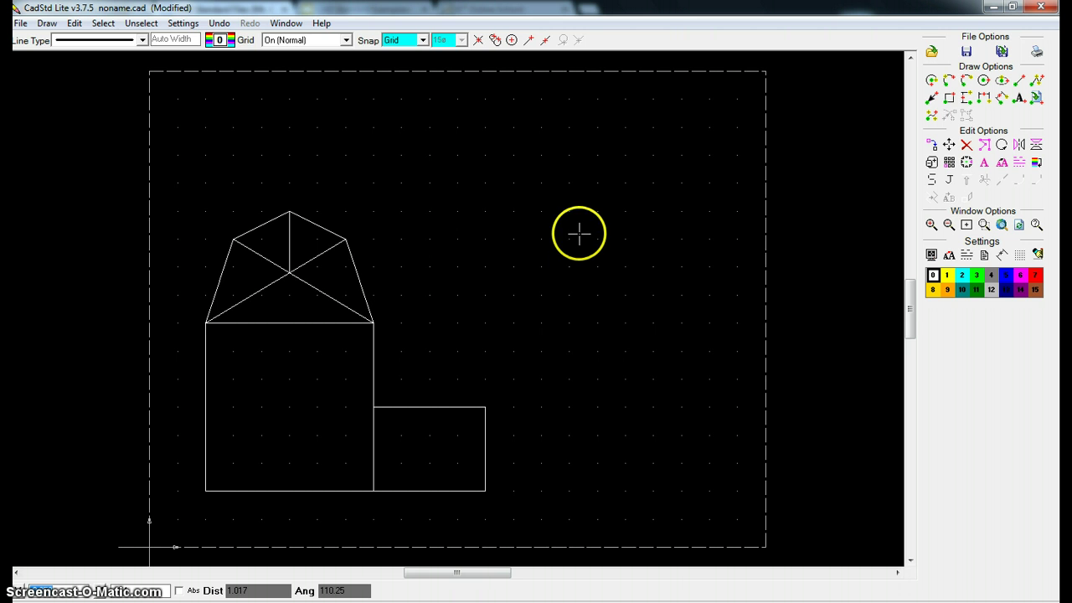